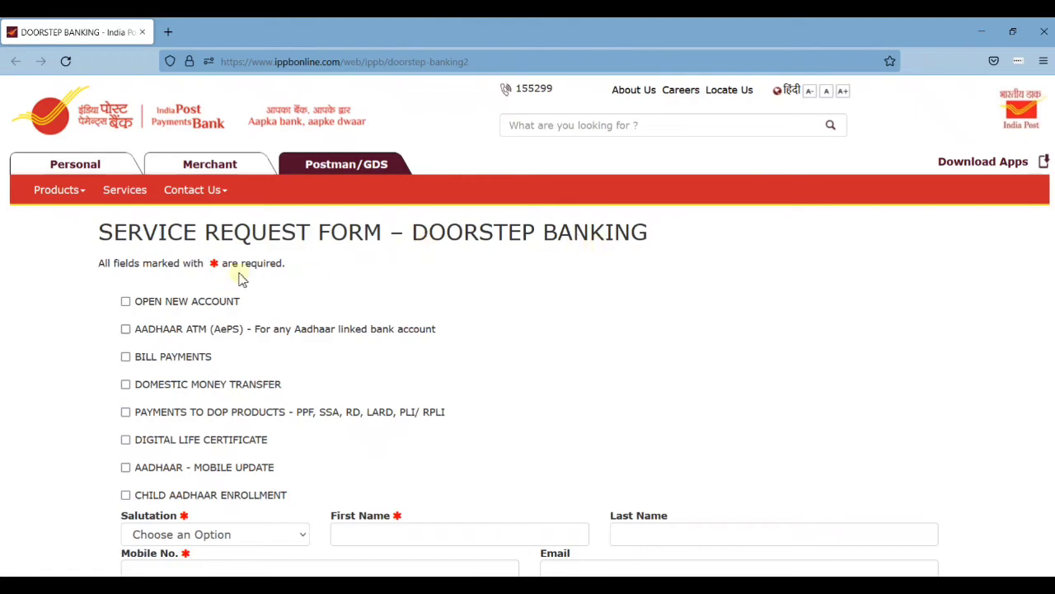
# Select the Aadhaar - Mobile Update service in the doorstep banking request form.
pyautogui.moveTo(239, 266); pyautogui.dragTo(481, 294)
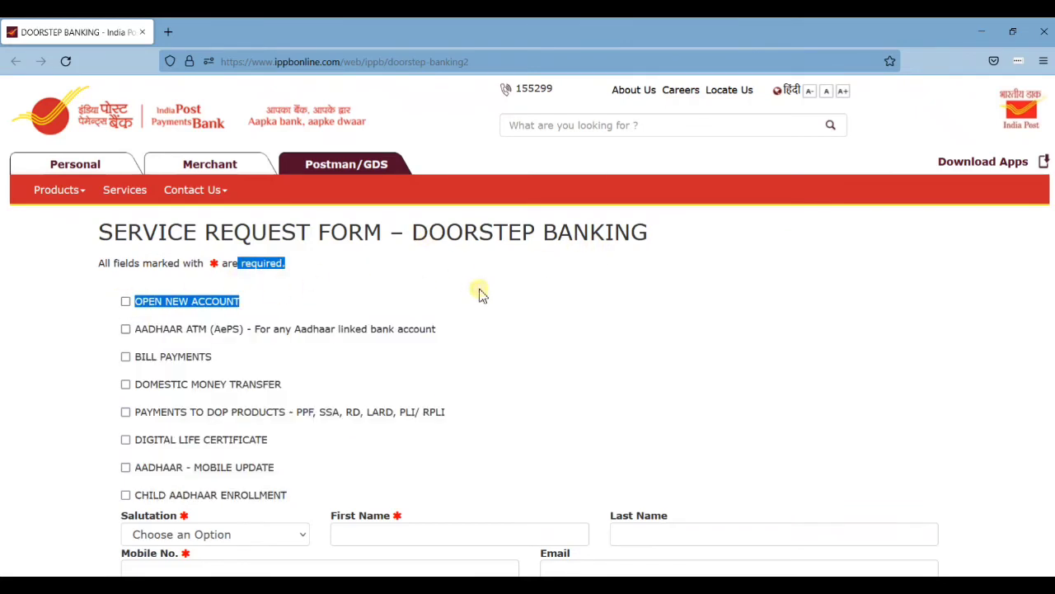
pyautogui.click(481, 294)
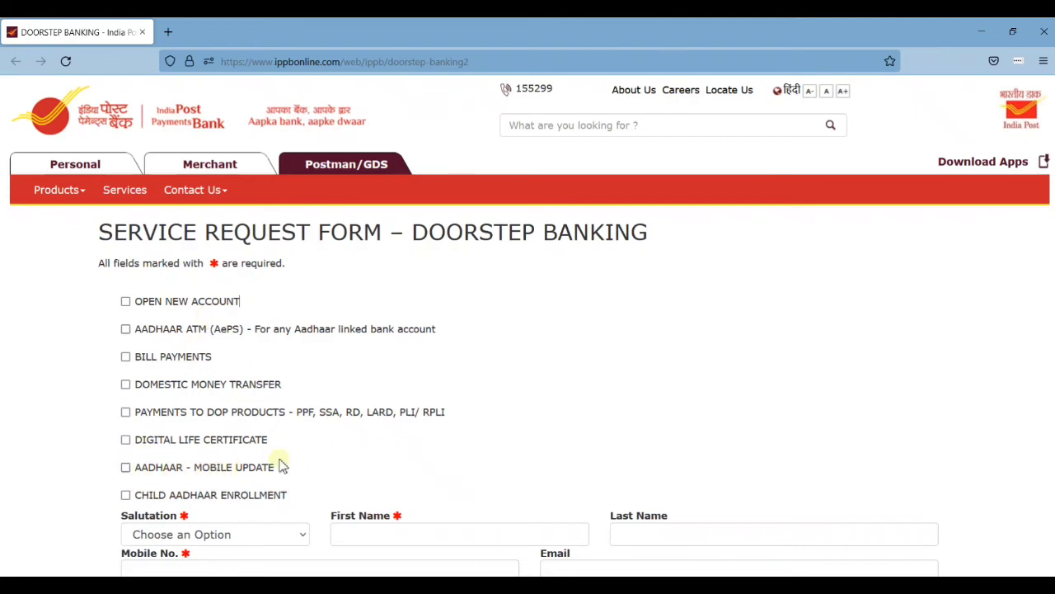
pyautogui.moveTo(285, 471); pyautogui.dragTo(139, 475)
pyautogui.click(539, 433)
pyautogui.click(126, 470)
# Set the applicant's salutation to Mr.
pyautogui.moveTo(1052, 243); pyautogui.dragTo(1052, 393)
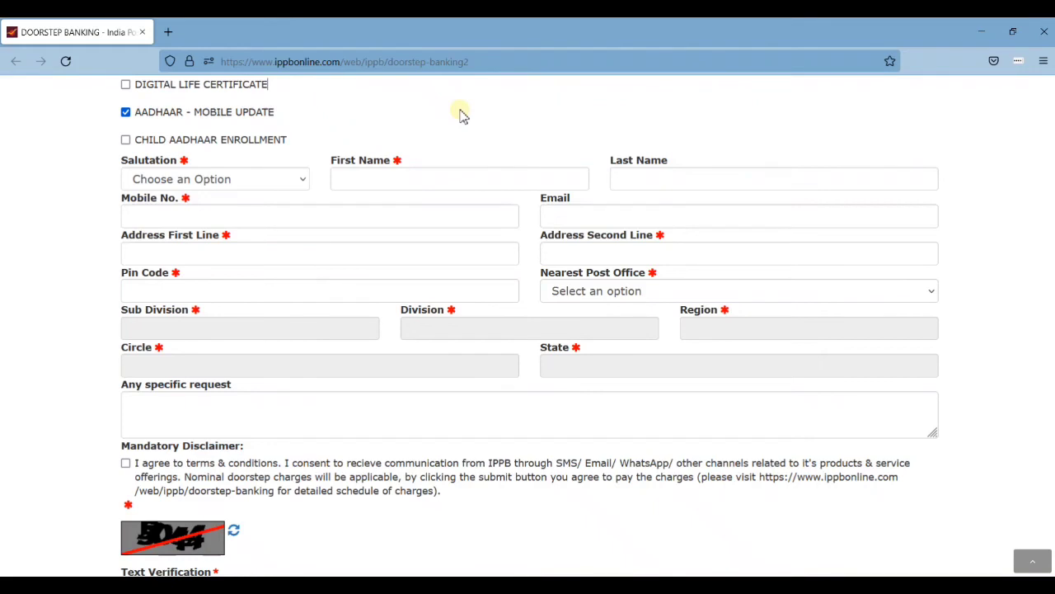
pyautogui.click(259, 184)
pyautogui.click(146, 225)
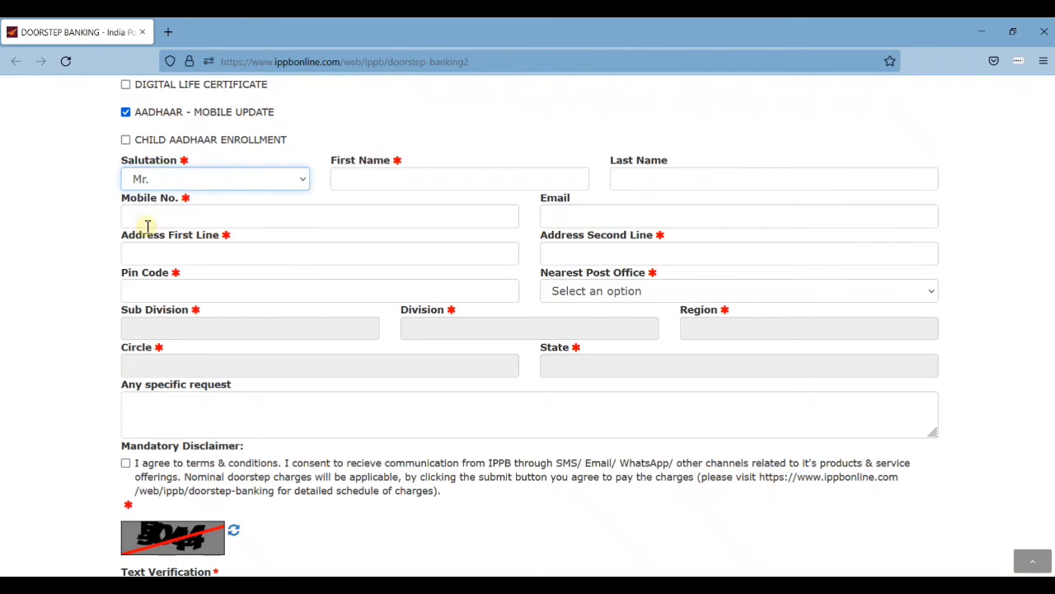
pyautogui.click(278, 179)
pyautogui.click(186, 223)
# Examine the form's name, mobile number, email, address, pin code, nearest post office and sub division fields.
pyautogui.click(404, 176)
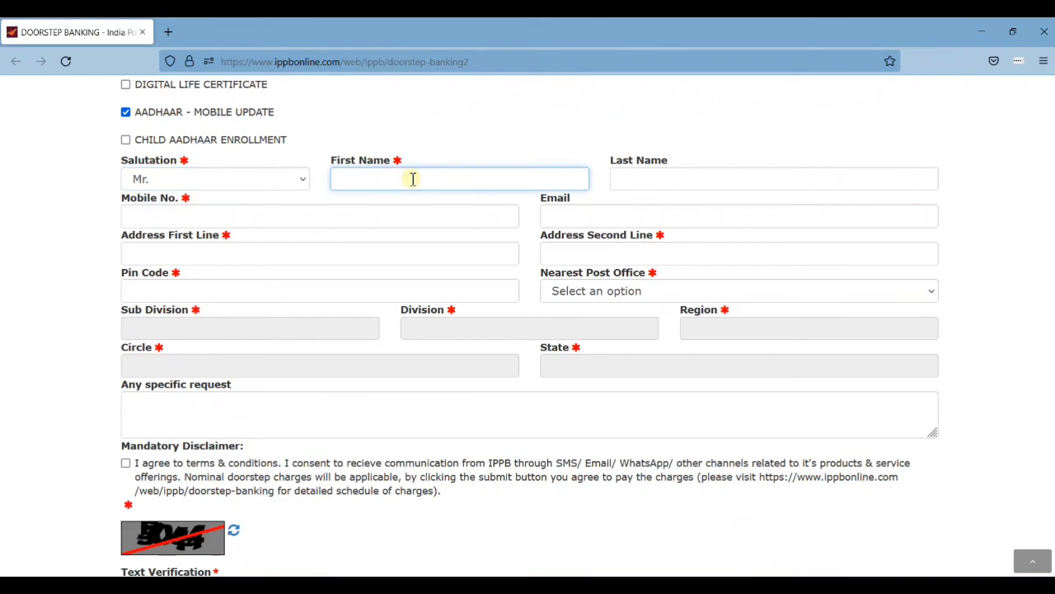
pyautogui.click(460, 143)
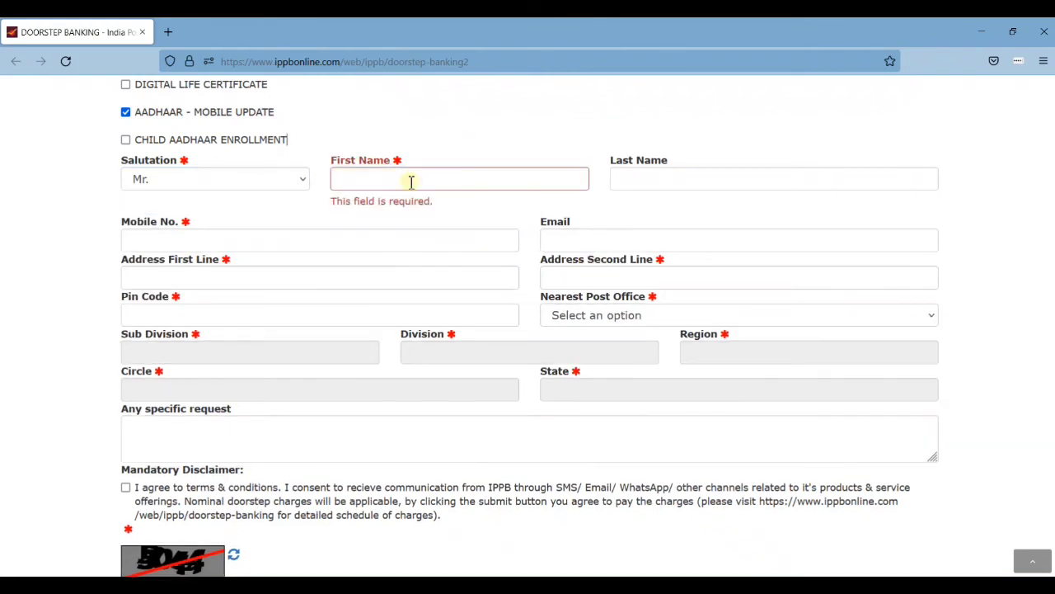
pyautogui.click(649, 182)
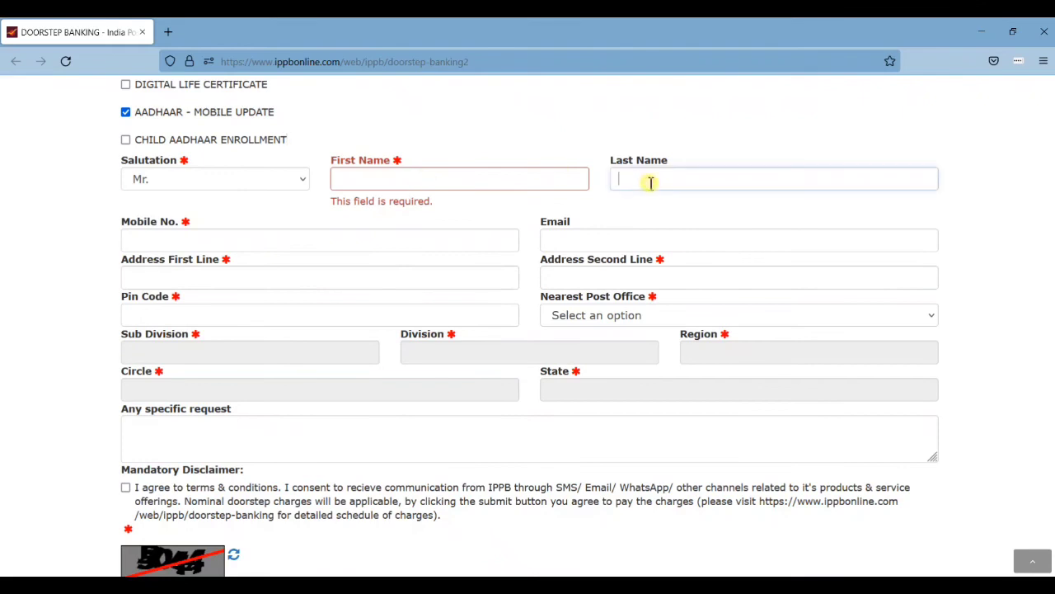
pyautogui.click(156, 231)
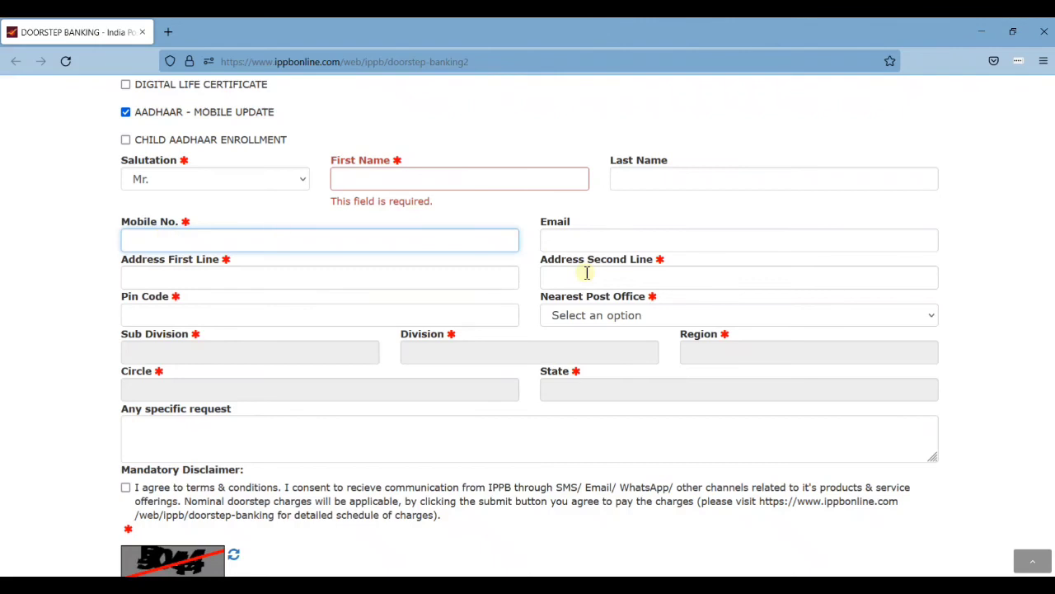
pyautogui.doubleClick(558, 225)
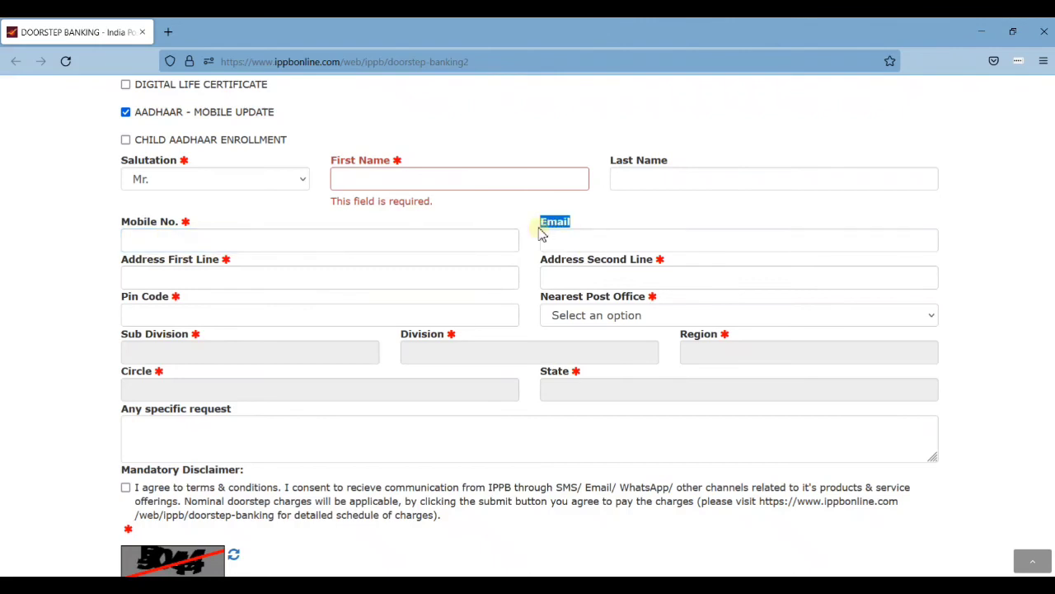
pyautogui.click(582, 238)
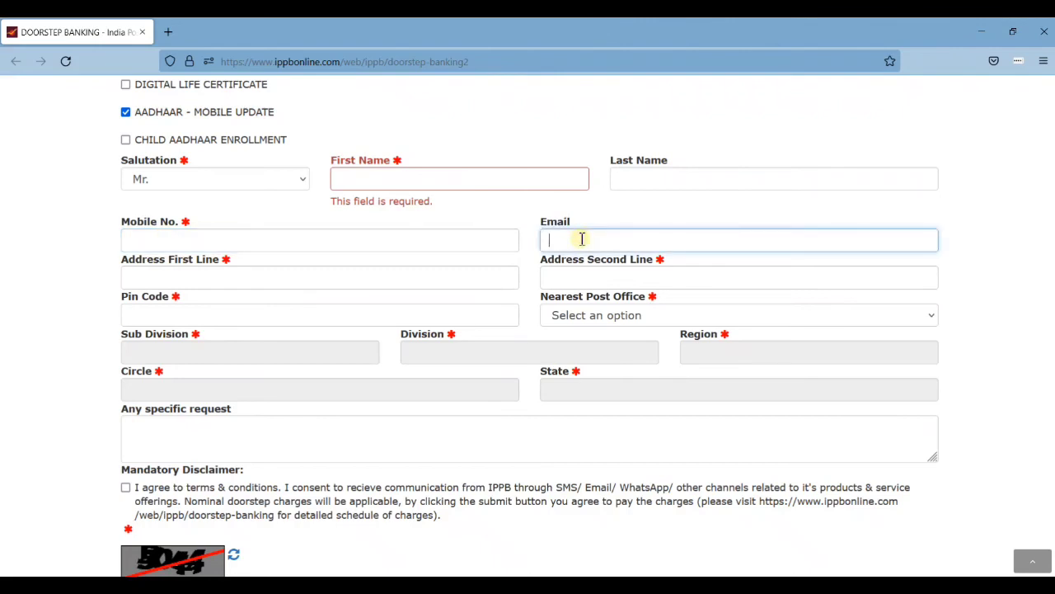
pyautogui.click(125, 277)
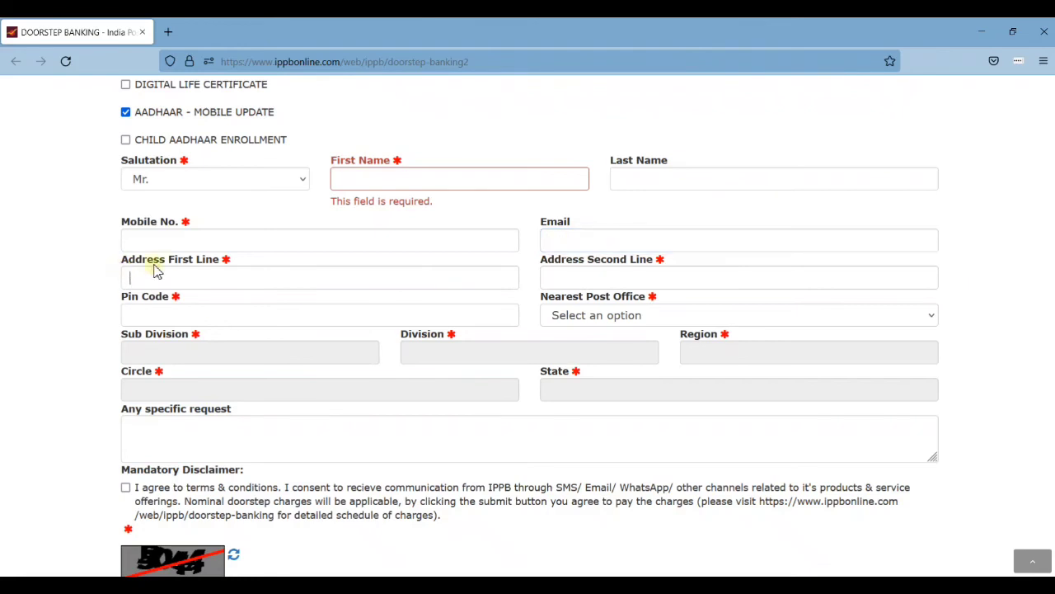
pyautogui.click(221, 277)
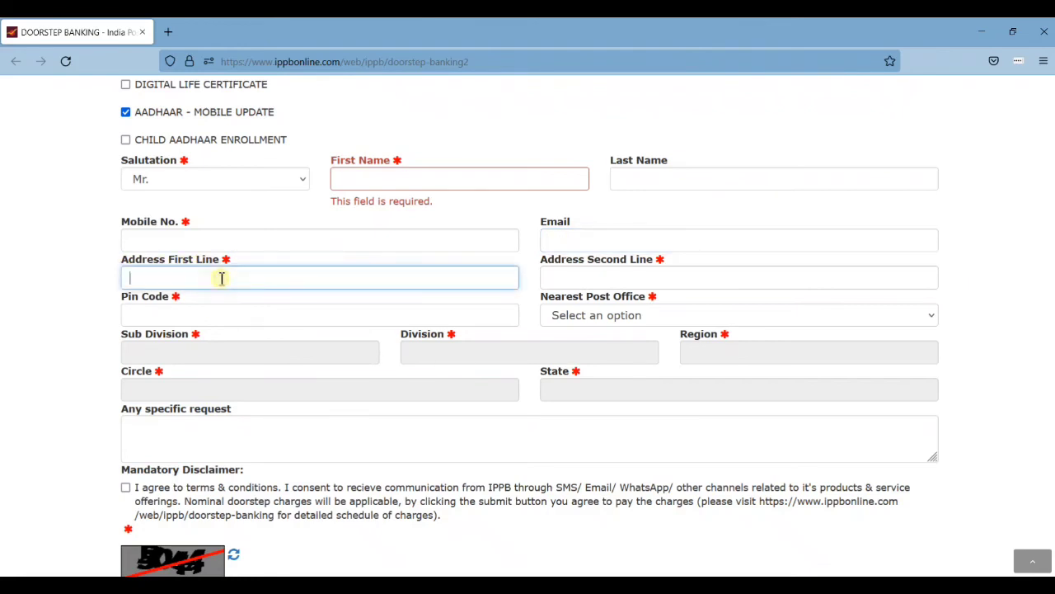
pyautogui.click(627, 280)
pyautogui.click(224, 317)
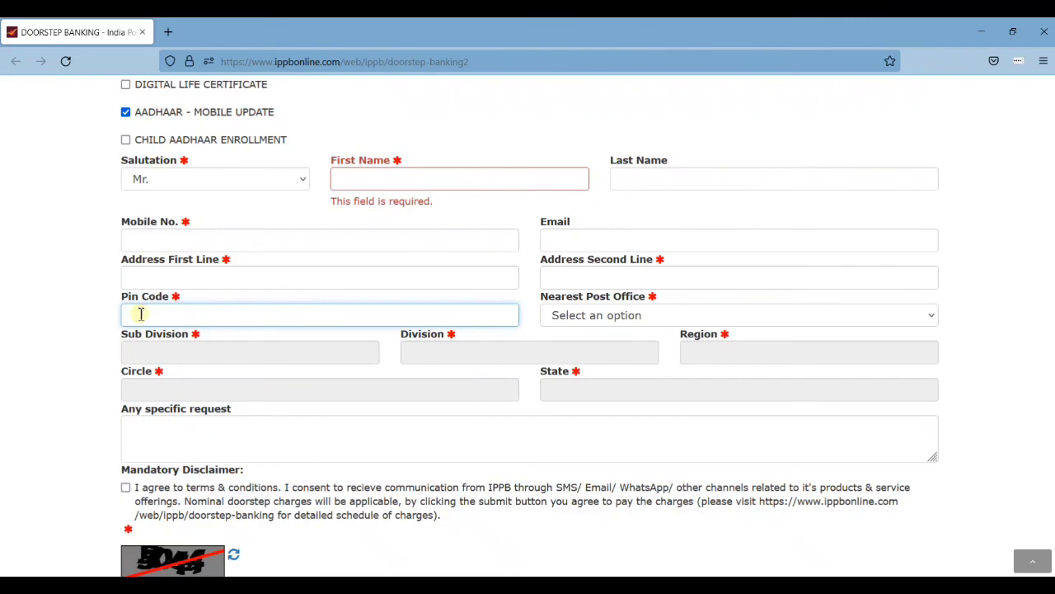
pyautogui.click(634, 319)
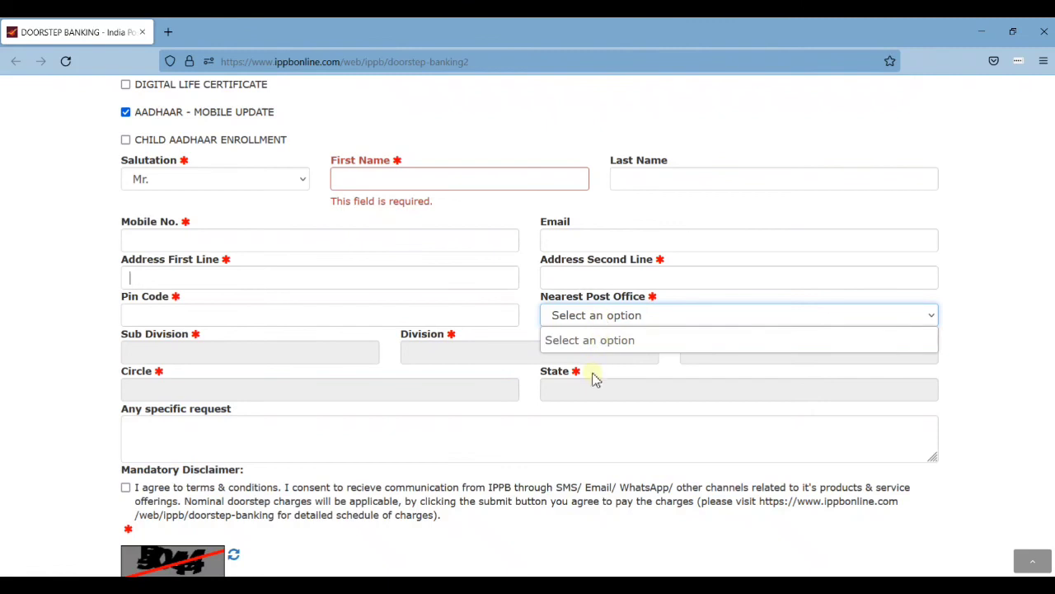
pyautogui.click(690, 157)
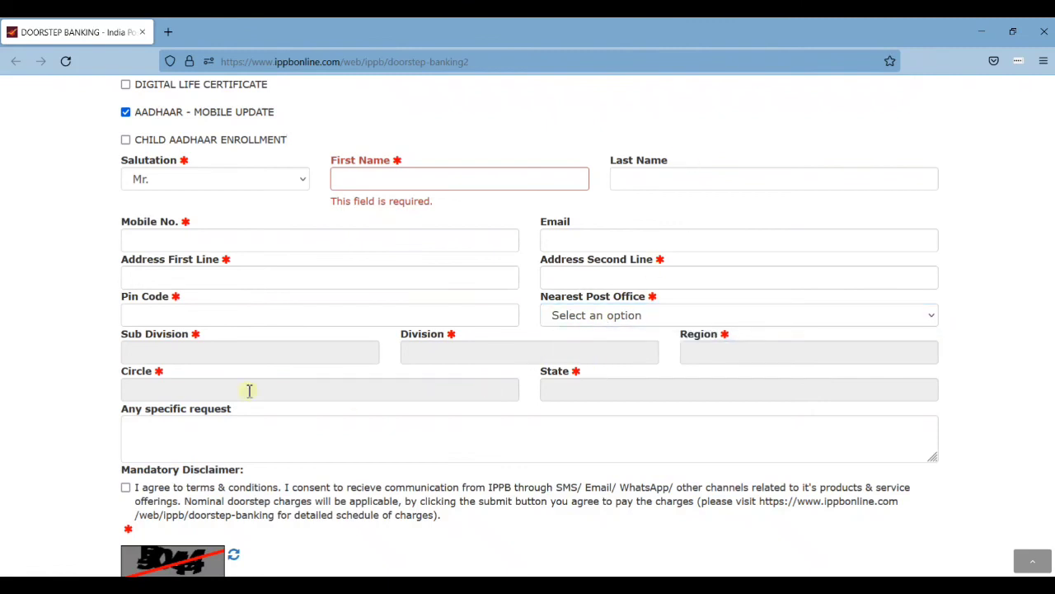
pyautogui.click(653, 314)
pyautogui.click(259, 359)
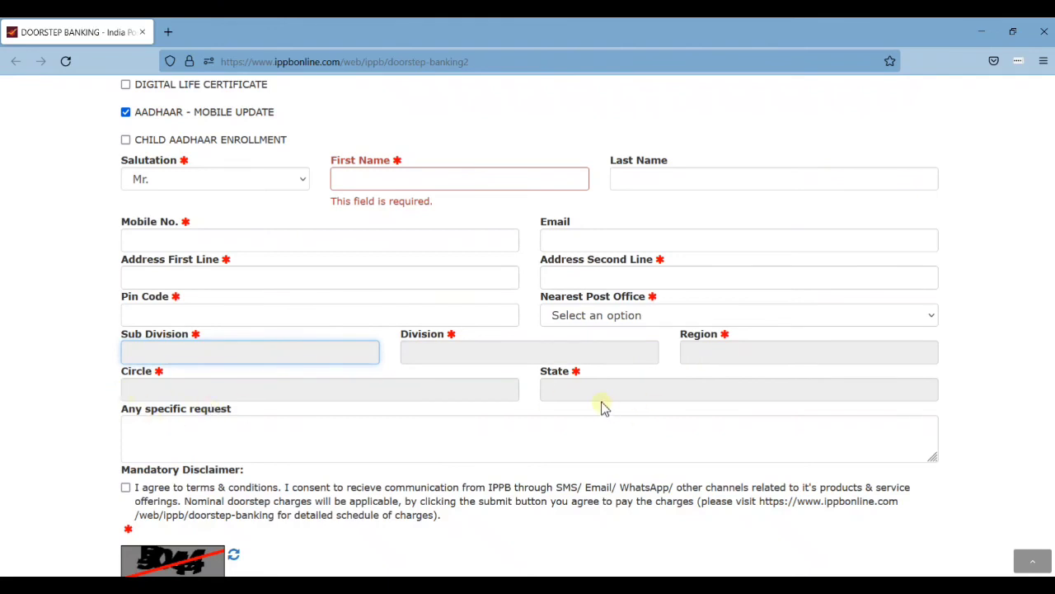
# Enter the specific request on three lines: "dear", "sir/madam", "nibedan hai ki ap mere aadhar card par monile numbe link karne ki krapa kare".
pyautogui.click(186, 430)
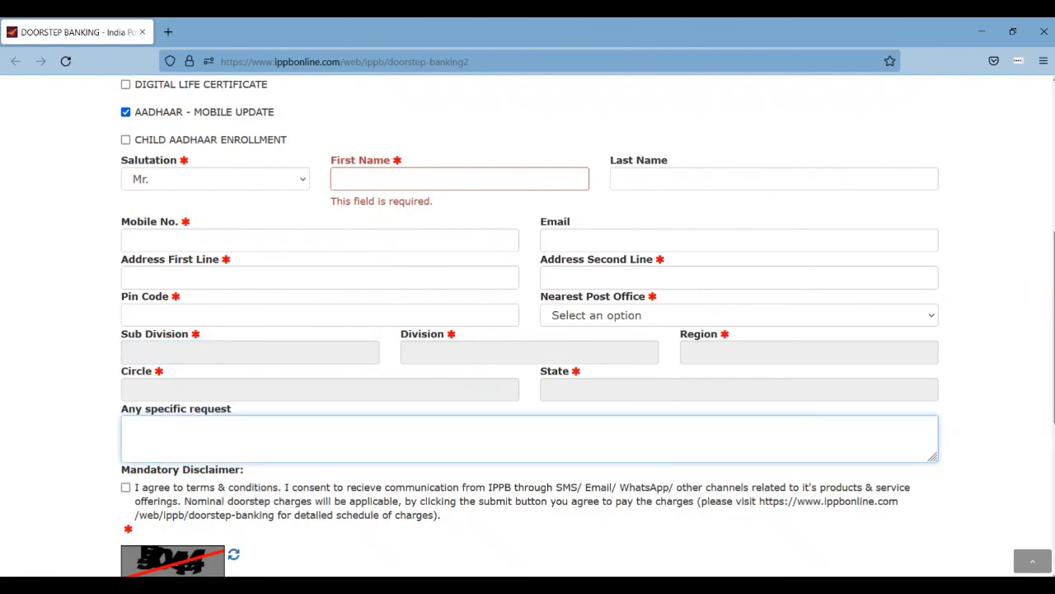
pyautogui.scroll(-3, 1051, 307)
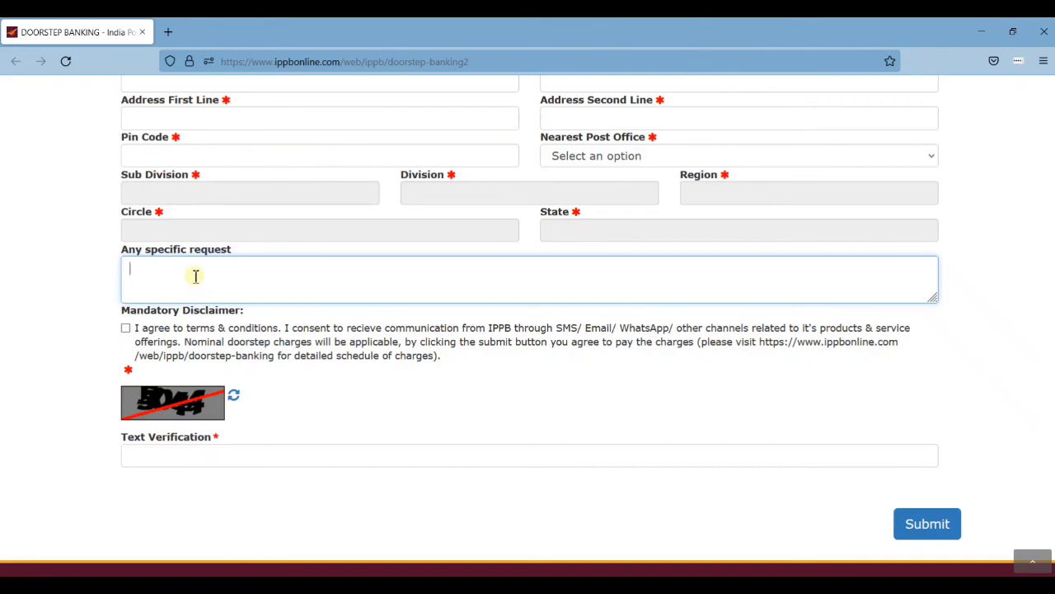
pyautogui.write('dear sir/madam nibedan hai ki ap mere aadhar card par monile numbe link karne ki krapa kare')
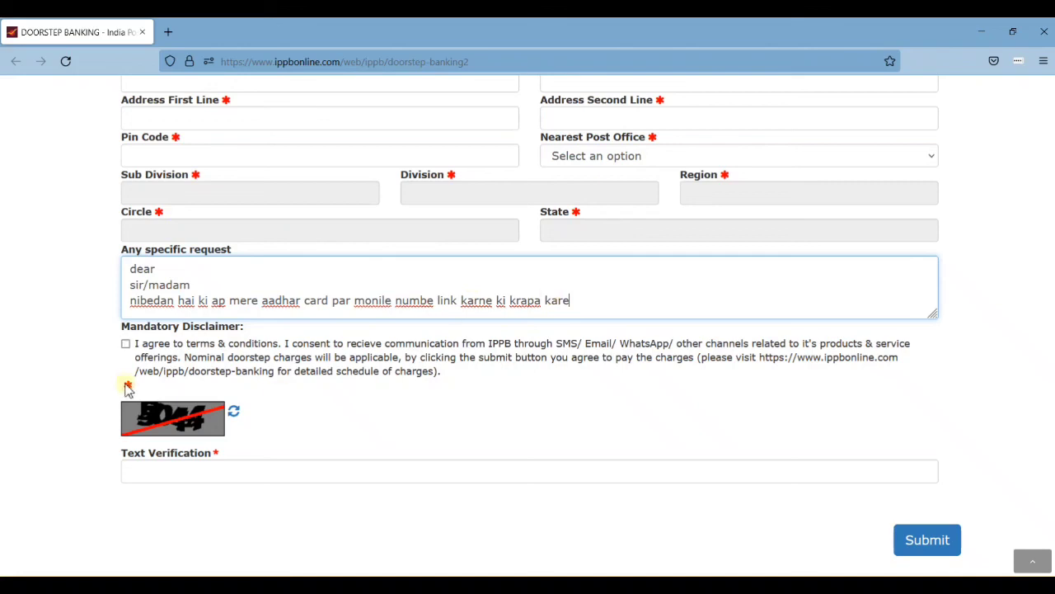
# Agree to the mandatory disclaimer's terms and conditions and load a new text verification image.
pyautogui.click(126, 345)
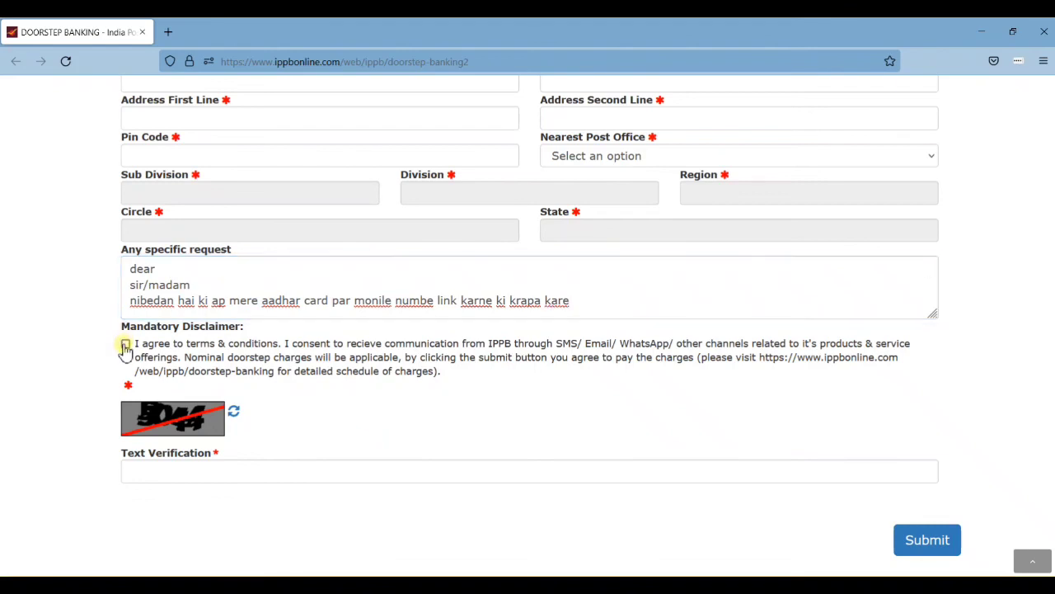
pyautogui.click(236, 416)
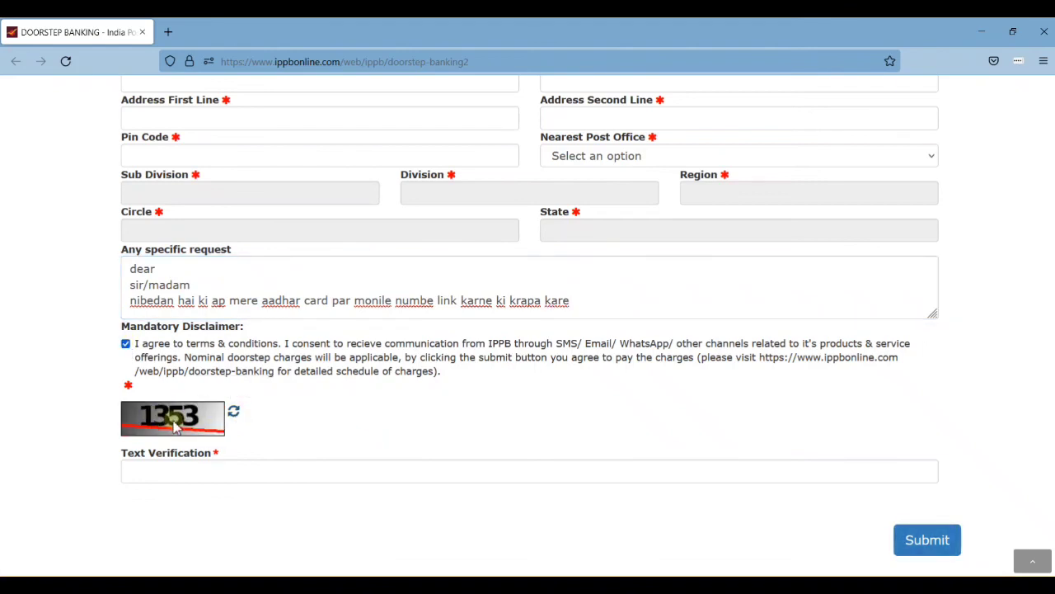
pyautogui.click(181, 470)
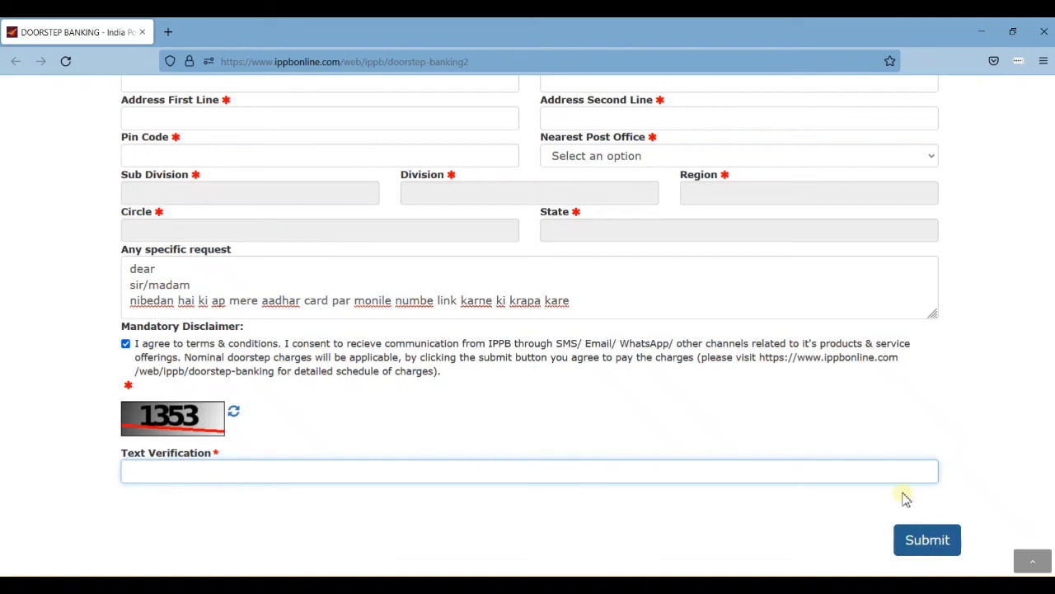
pyautogui.click(779, 418)
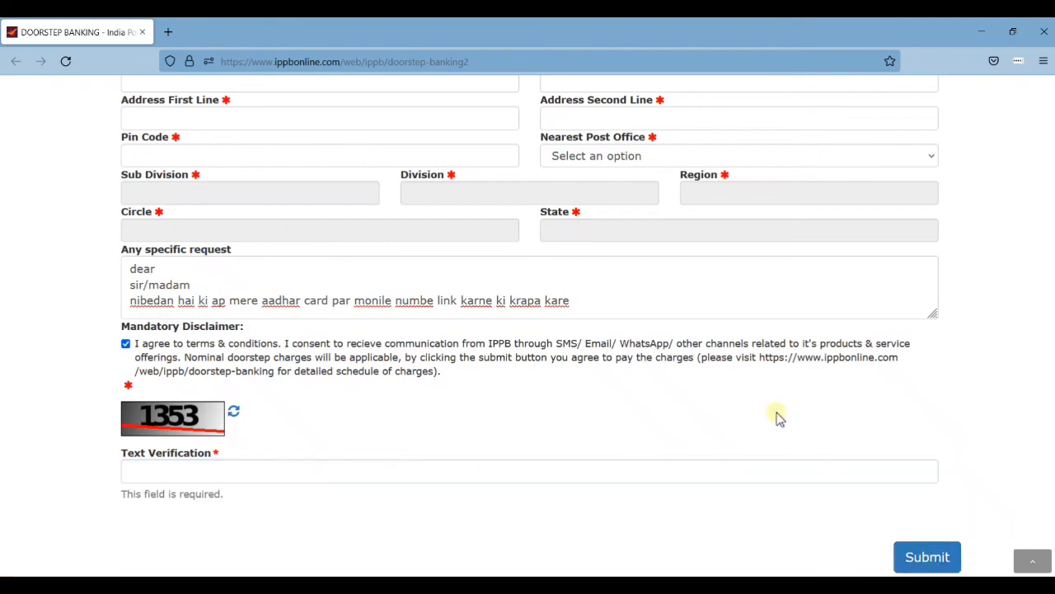